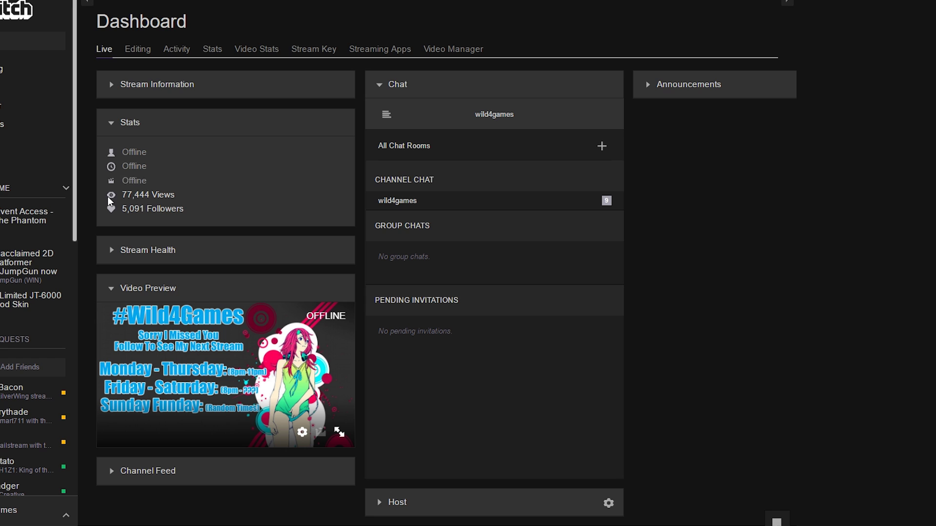
# - Open Video Stats and review geography (United States 611), traffic sources (twitch 270) and platforms (web 644)
pyautogui.click(262, 51)
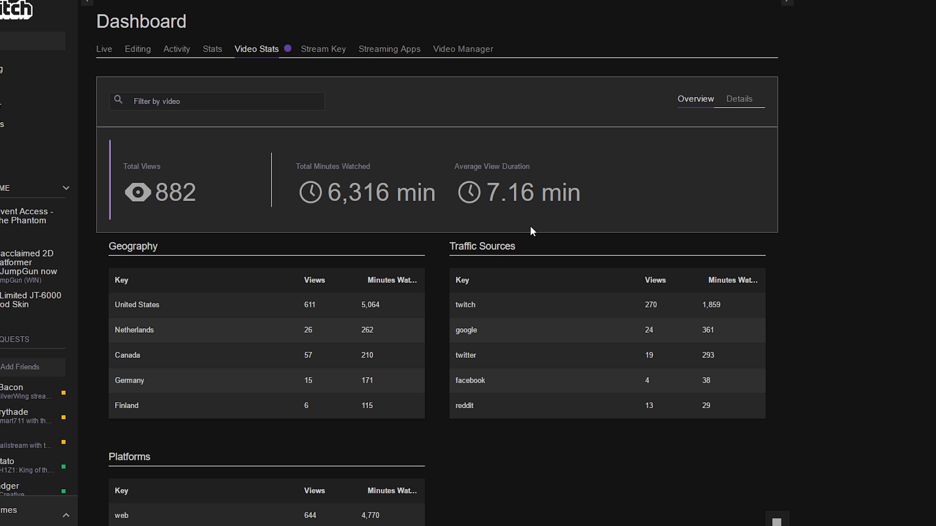
pyautogui.scroll(-1, 533, 229)
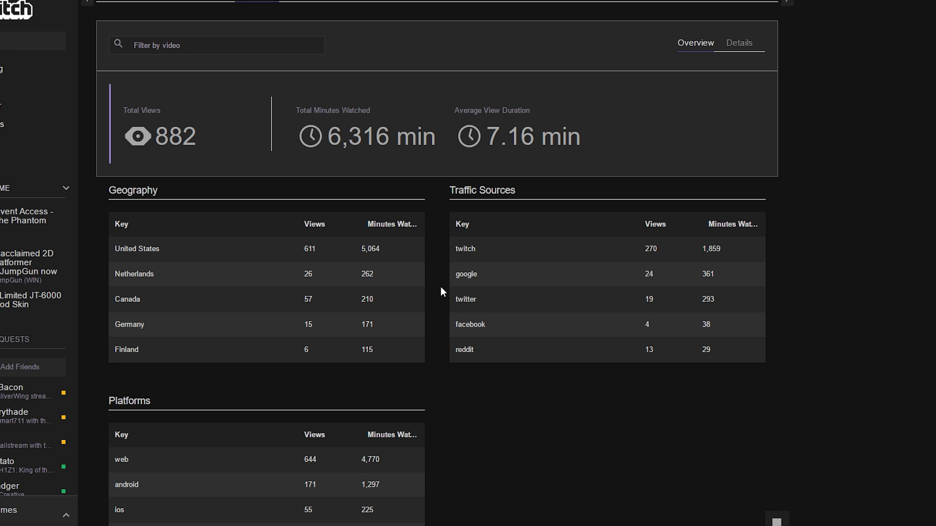
pyautogui.scroll(-2, 441, 291)
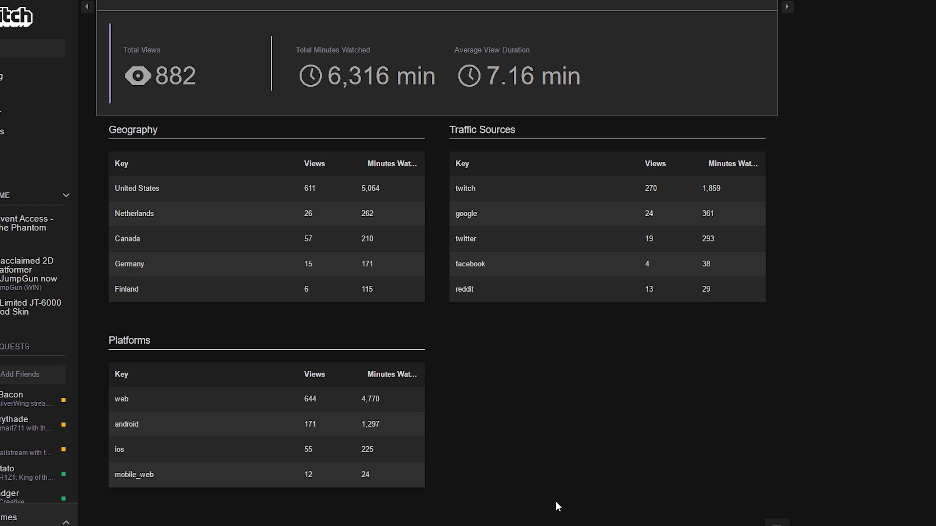
pyautogui.scroll(3, 556, 502)
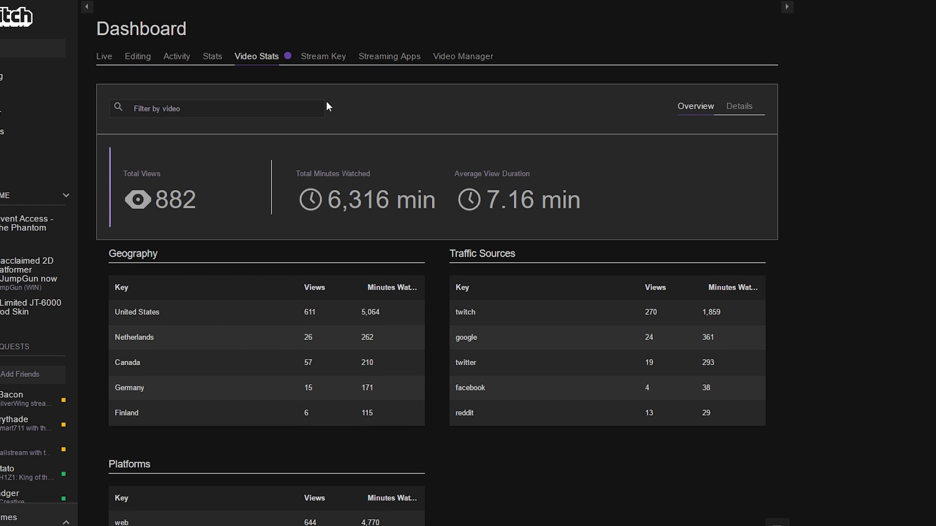
# - Browse the Recent Videos filter list, including 'Applying Black Gesso' and 'How to apply liquid white'
pyautogui.click(314, 107)
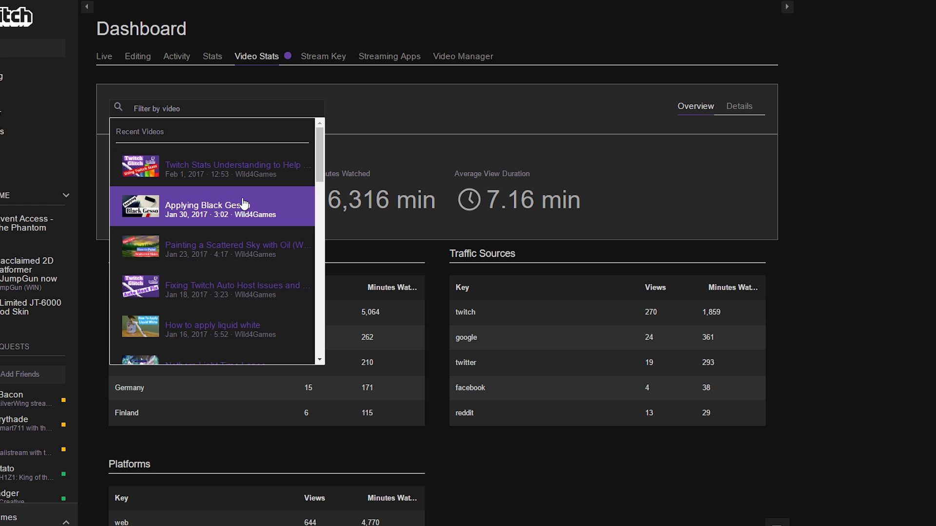
pyautogui.scroll(-8, 244, 204)
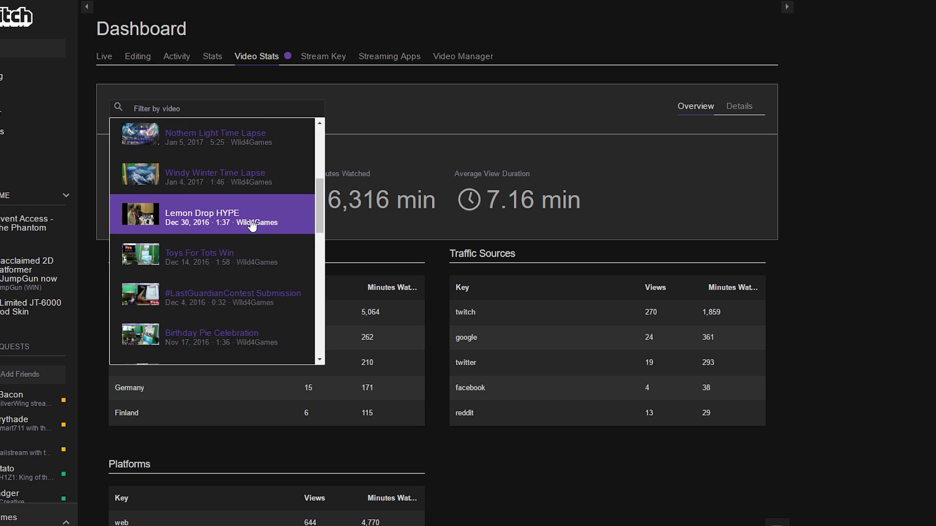
pyautogui.scroll(-1, 246, 234)
pyautogui.scroll(-15, 246, 235)
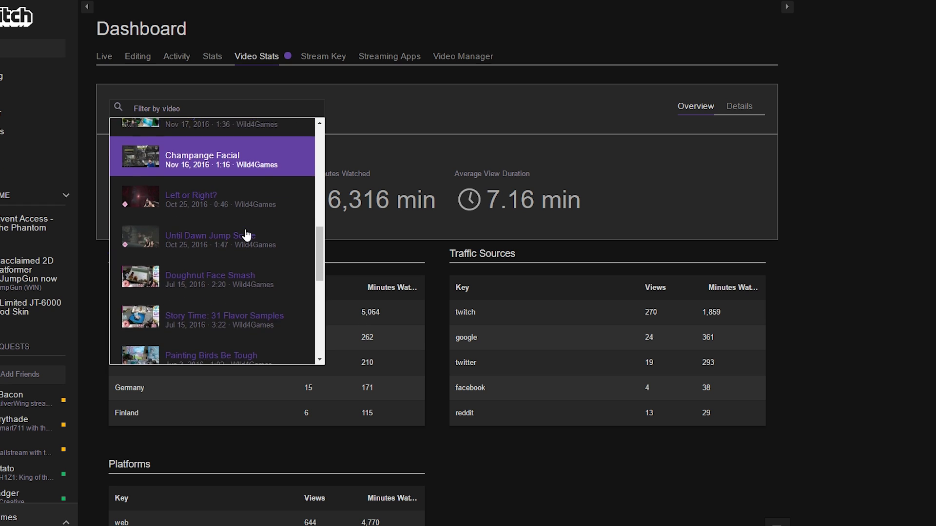
pyautogui.scroll(-8, 246, 234)
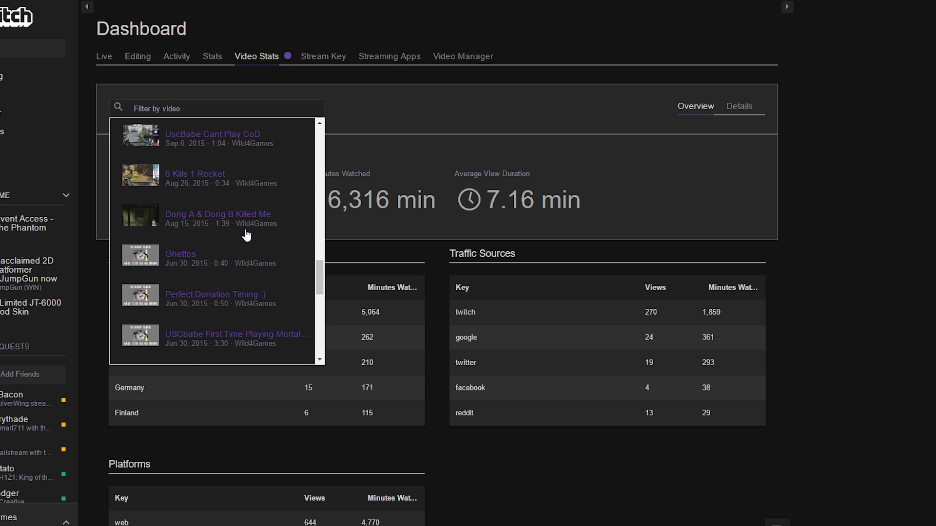
pyautogui.scroll(-5, 246, 235)
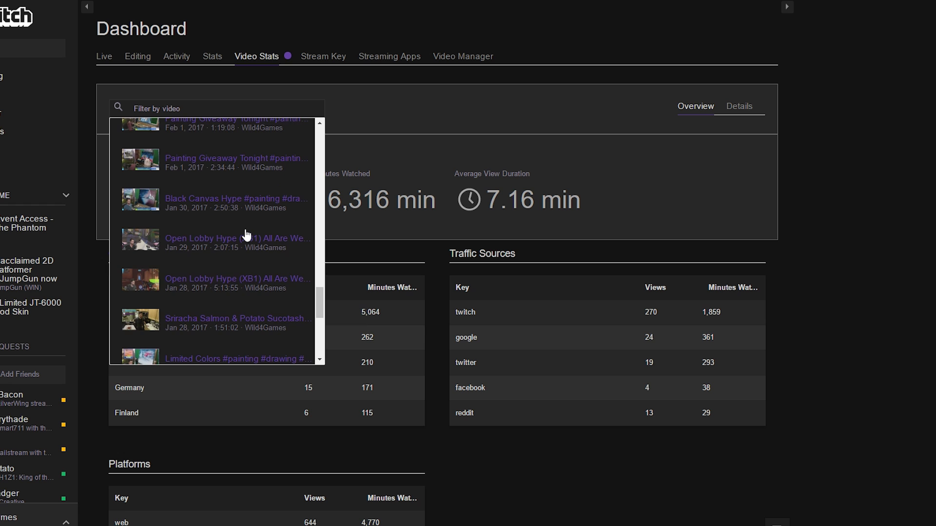
pyautogui.scroll(-1, 246, 235)
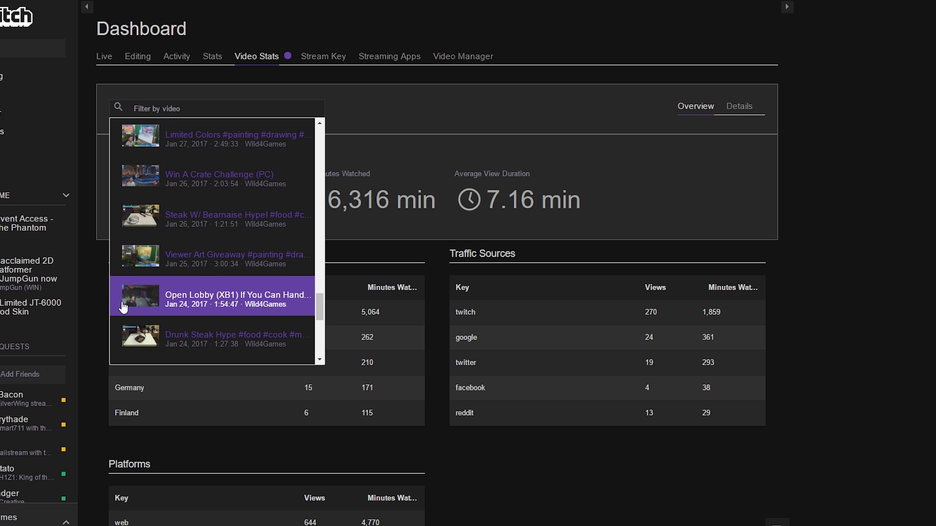
pyautogui.scroll(-10, 123, 306)
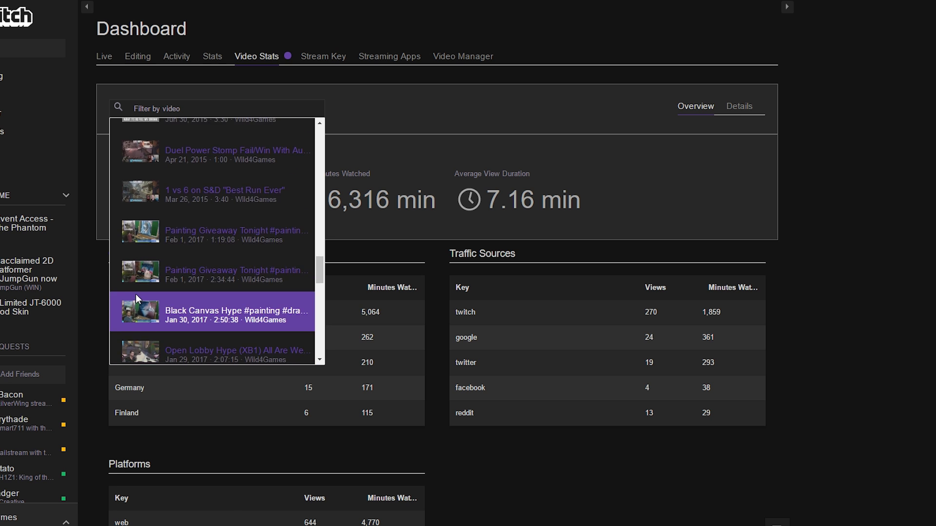
pyautogui.scroll(4, 135, 294)
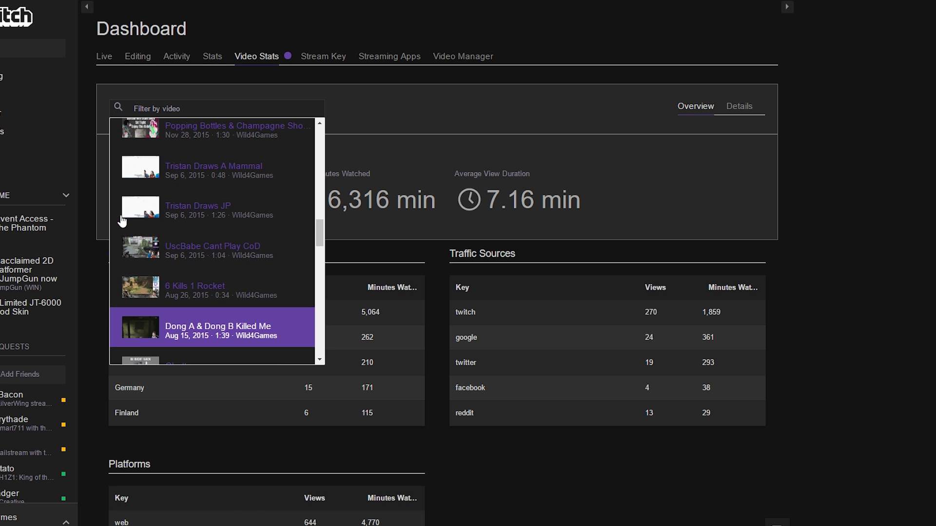
pyautogui.scroll(6, 125, 224)
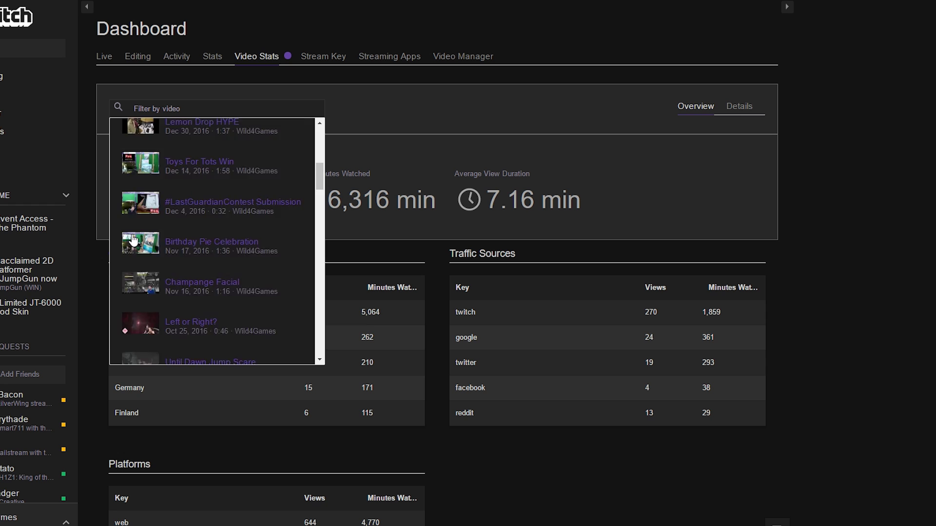
pyautogui.scroll(2, 134, 240)
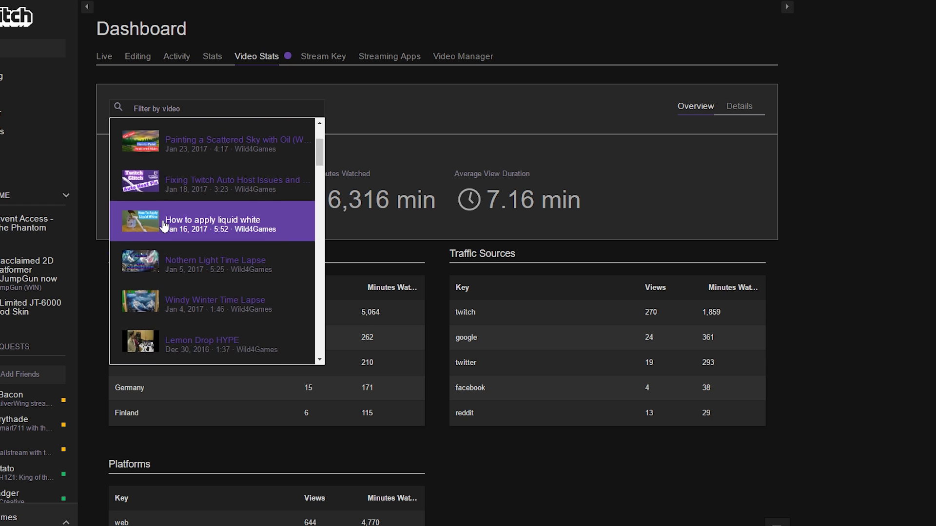
pyautogui.scroll(3, 184, 225)
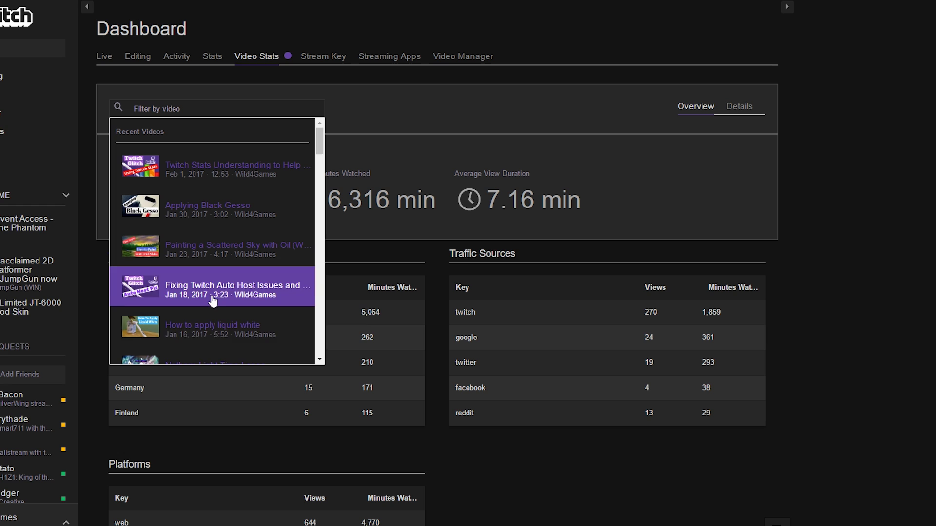
pyautogui.click(208, 331)
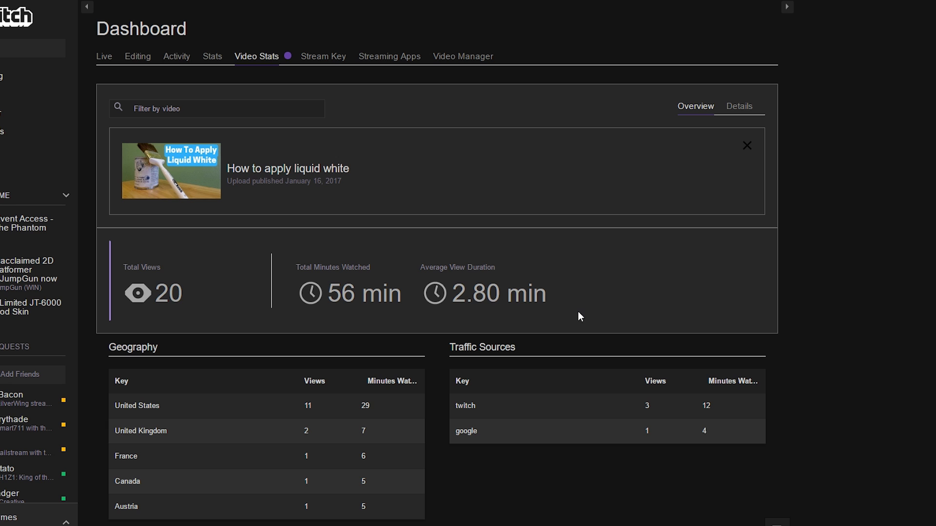
pyautogui.scroll(-3, 441, 336)
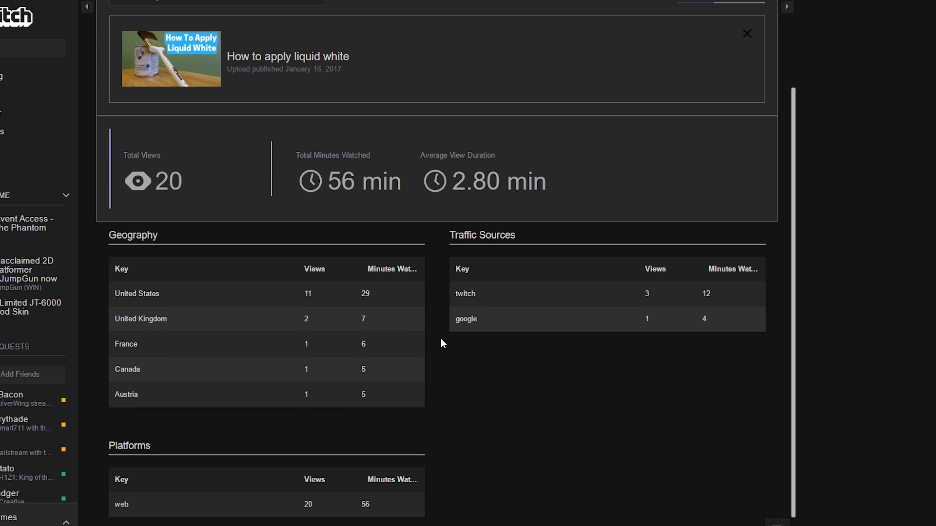
pyautogui.scroll(-1, 442, 340)
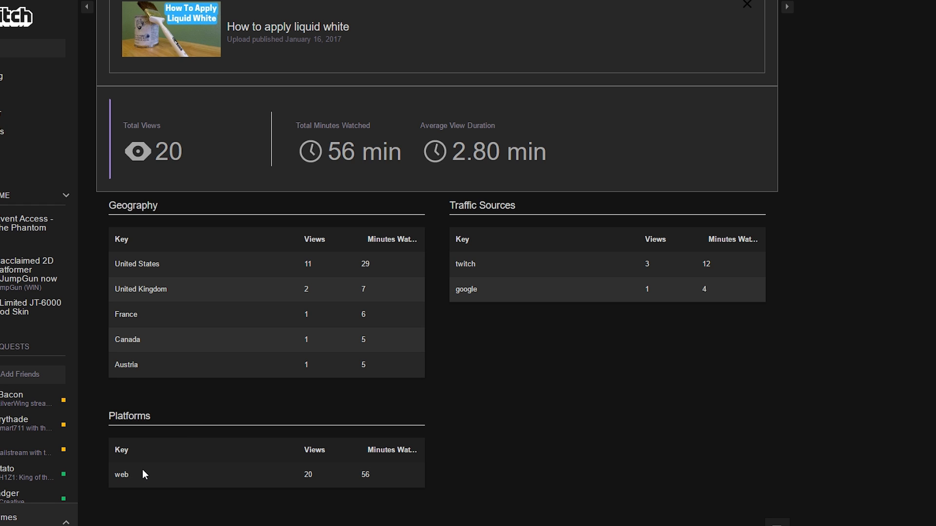
pyautogui.scroll(3, 192, 472)
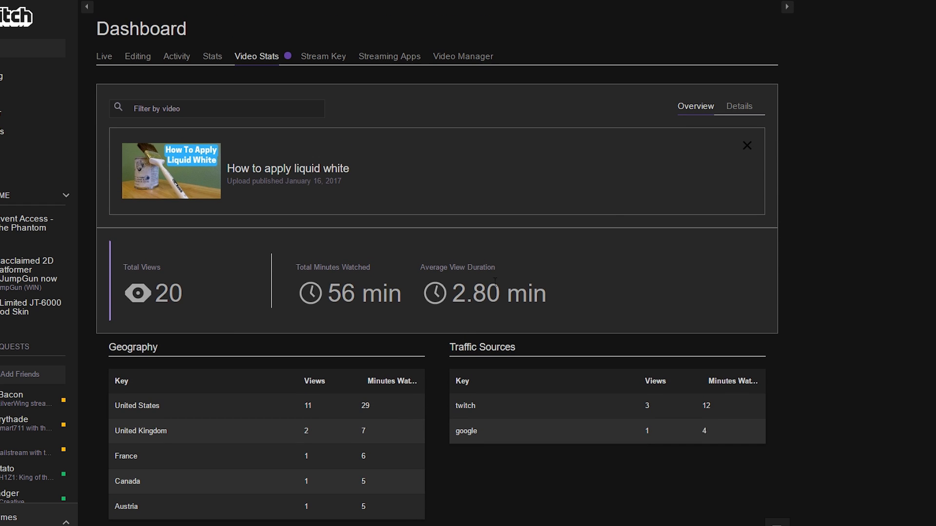
# - Switch to the Details chart and set the date range to Last 28 Days
pyautogui.click(740, 109)
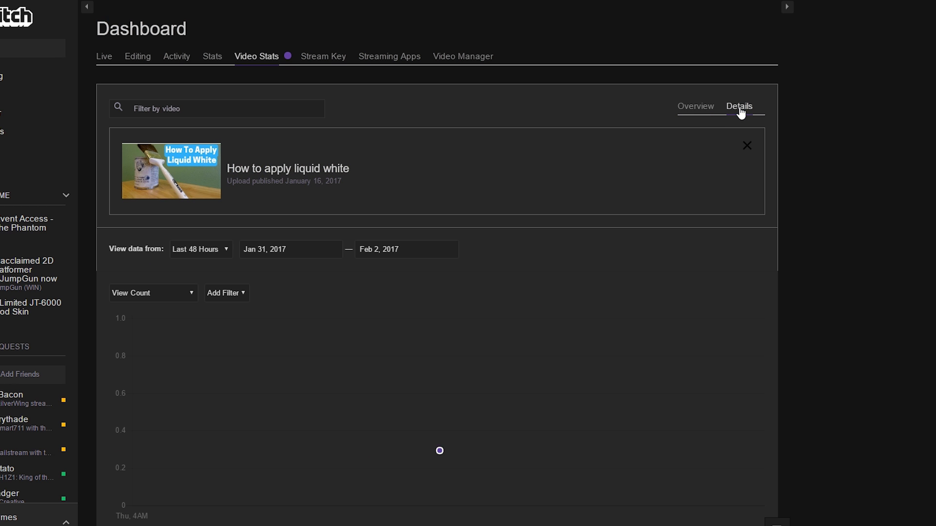
pyautogui.scroll(-1, 580, 286)
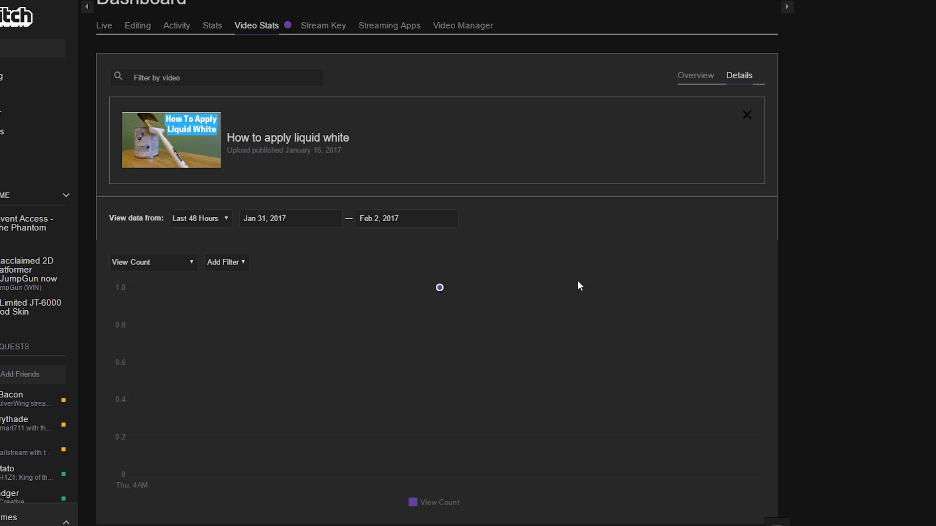
pyautogui.click(212, 218)
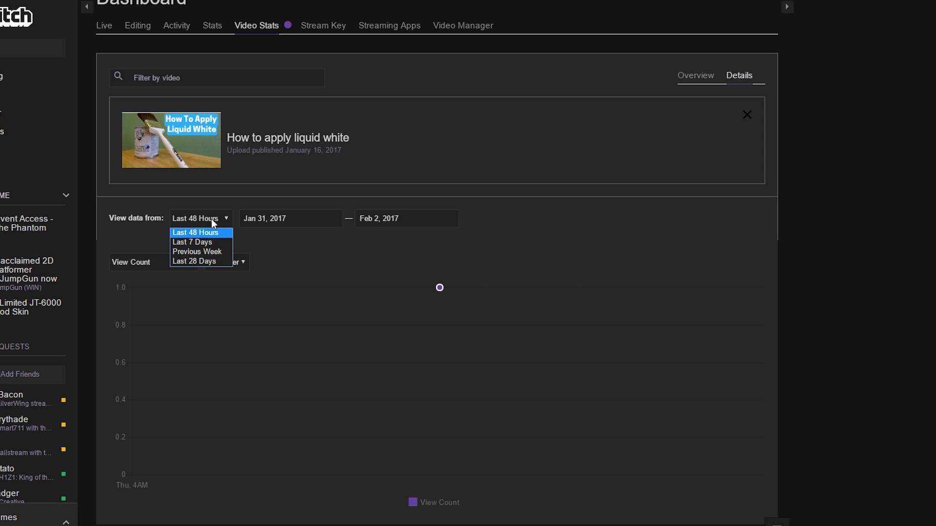
pyautogui.click(210, 258)
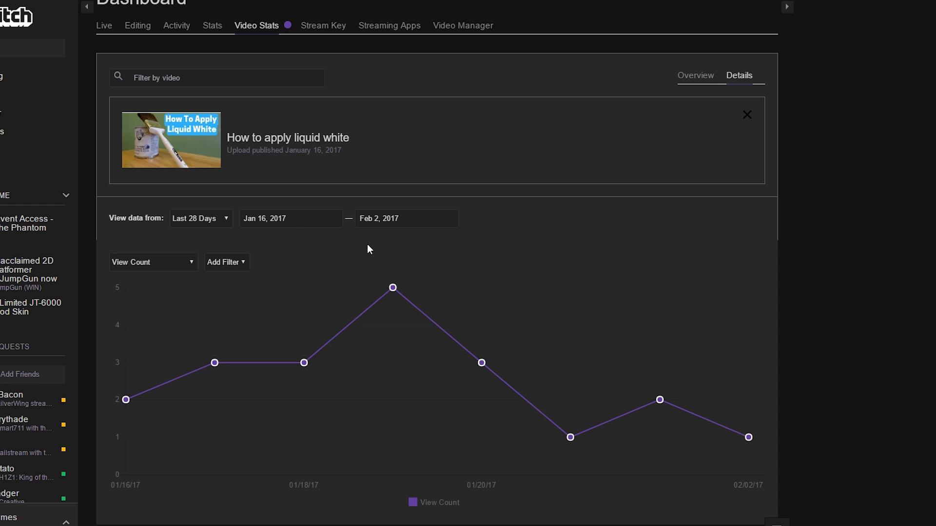
# - Check the View Count metric and Add Filter options, leaving both unchanged
pyautogui.click(185, 263)
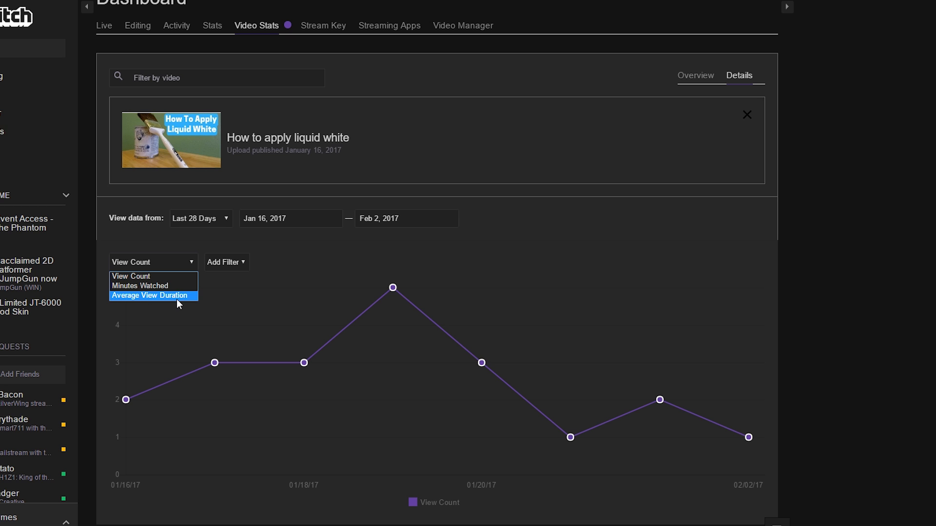
pyautogui.click(273, 271)
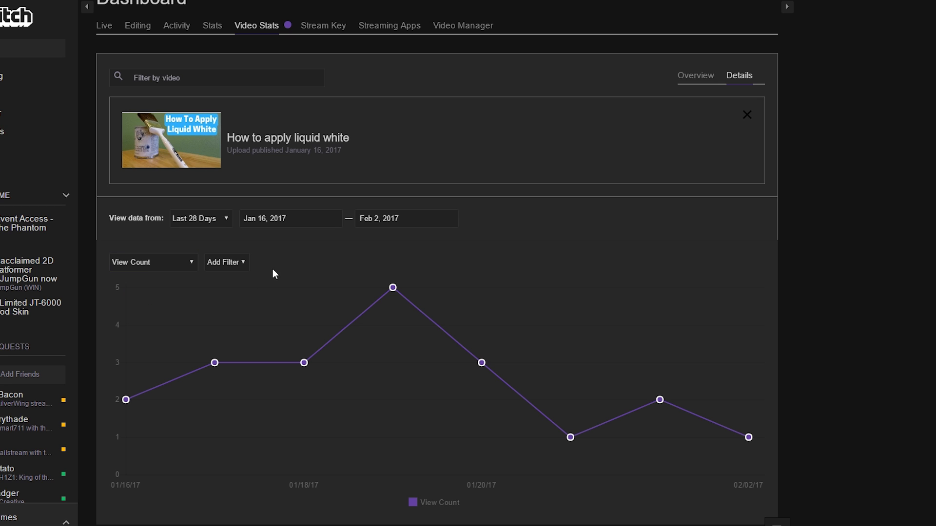
pyautogui.click(243, 263)
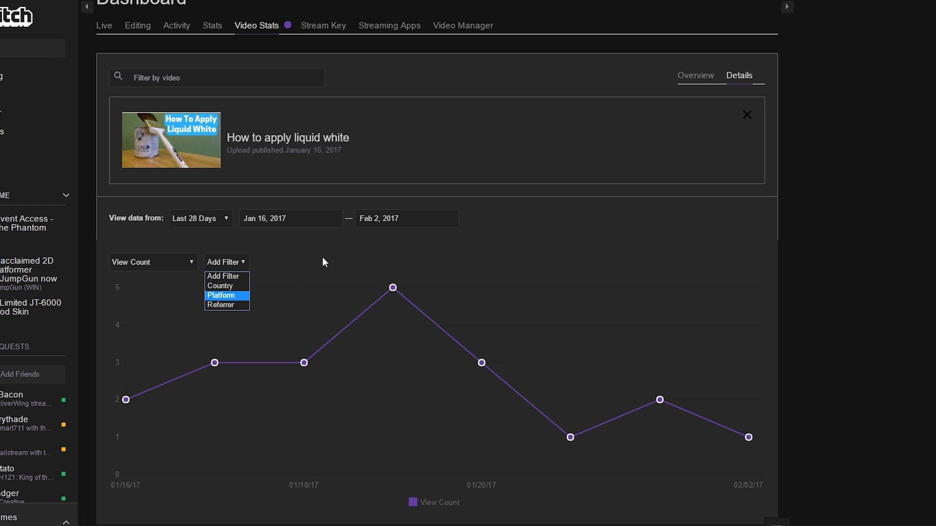
pyautogui.click(285, 328)
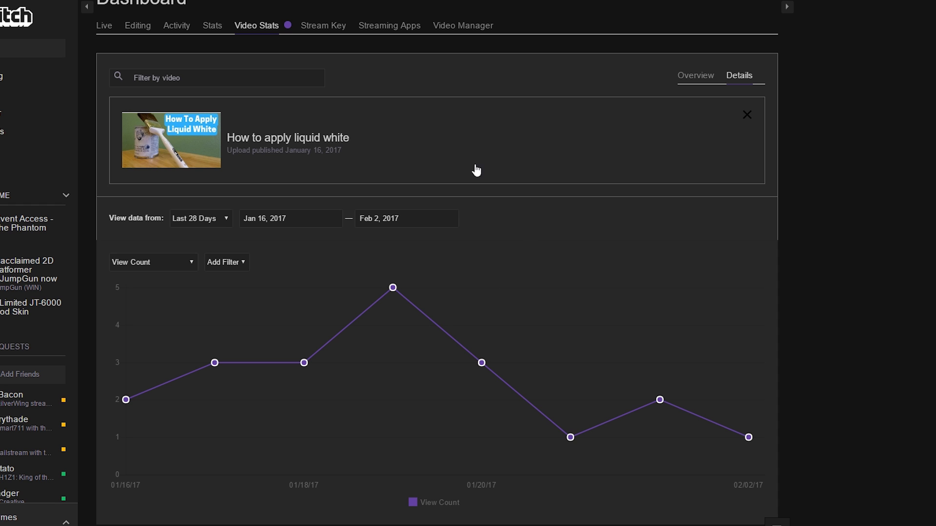
# - Filter to 'Fixing Twitch Auto Host Issues and Problems' and view its Overview: 20 views, 86 minutes watched
pyautogui.click(312, 80)
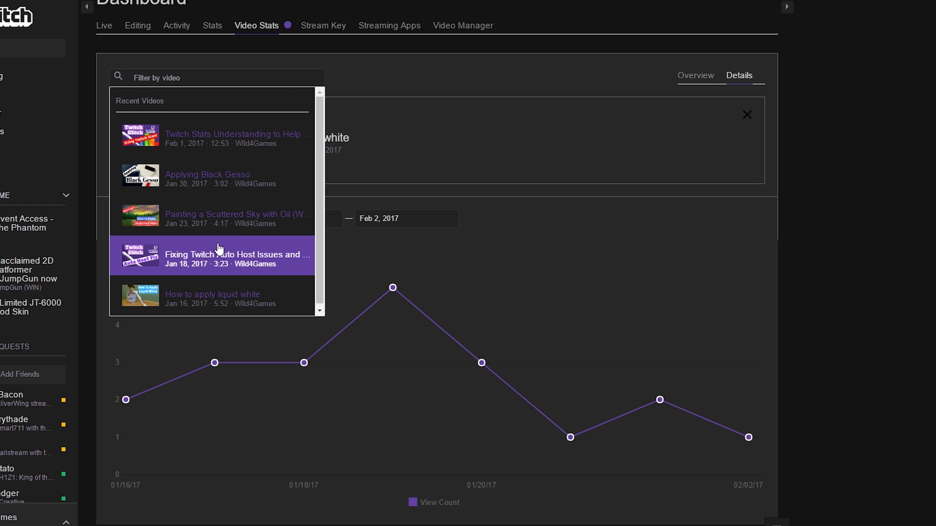
pyautogui.click(269, 263)
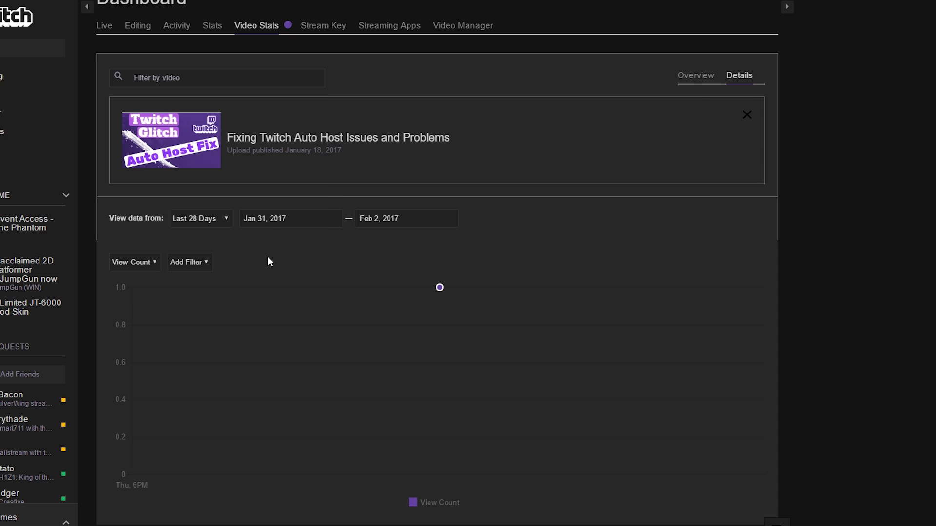
pyautogui.click(699, 83)
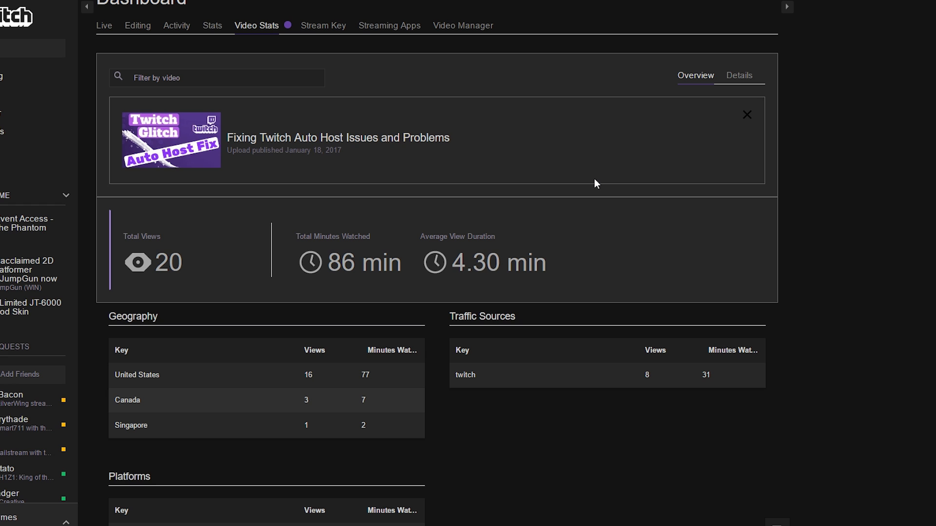
pyautogui.scroll(-1, 594, 184)
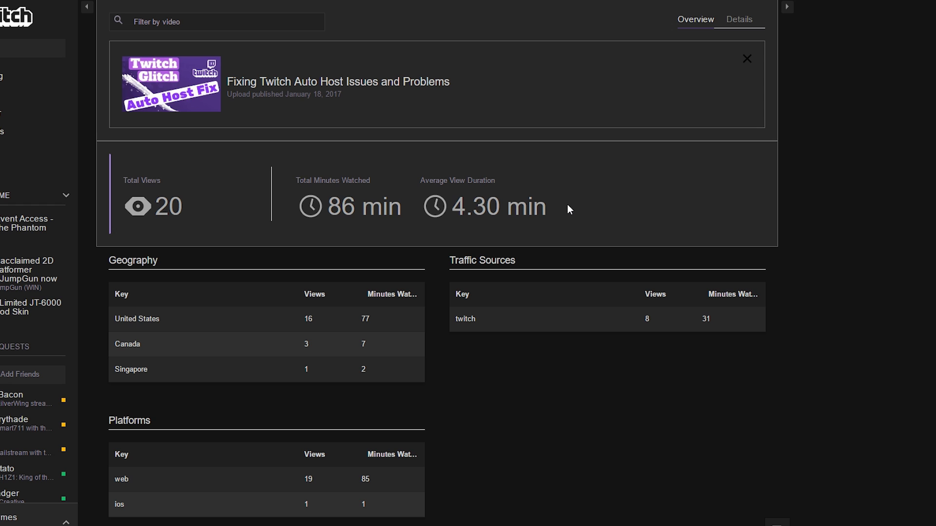
pyautogui.scroll(1, 568, 206)
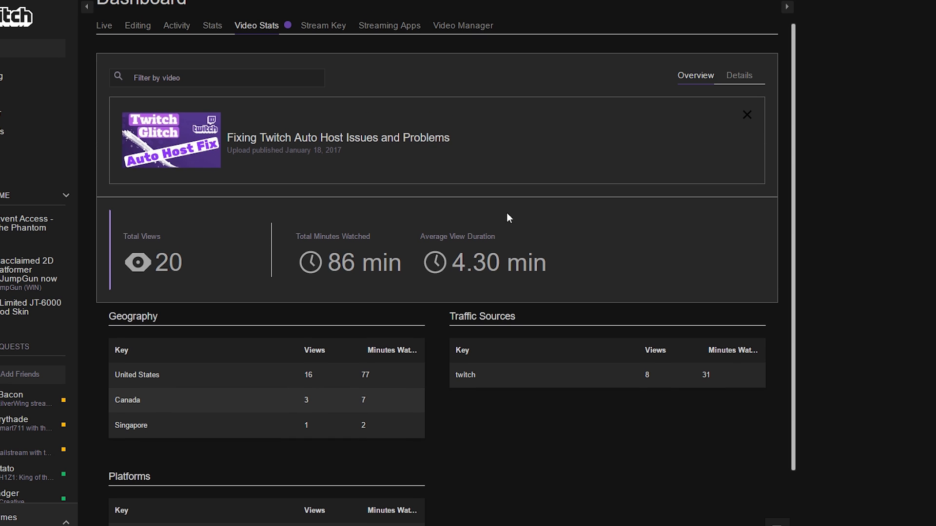